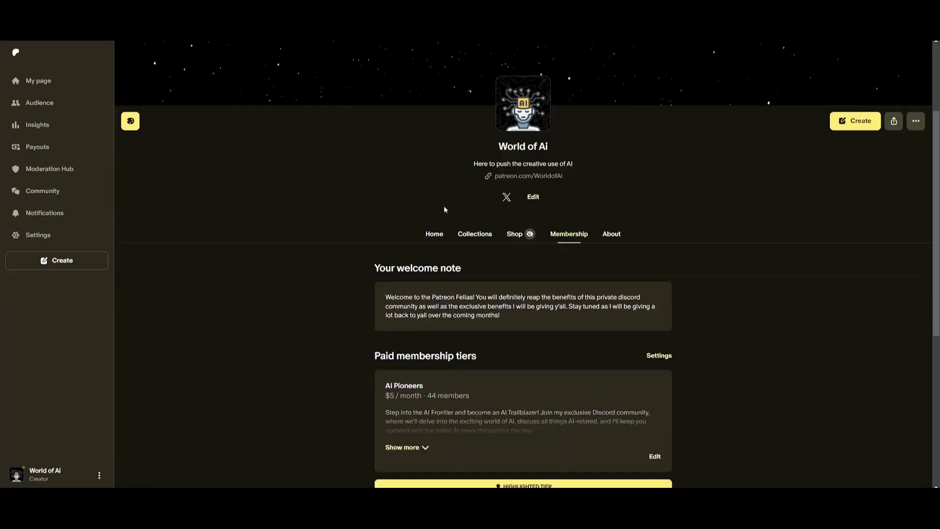
scroll(444, 209, "down", 4)
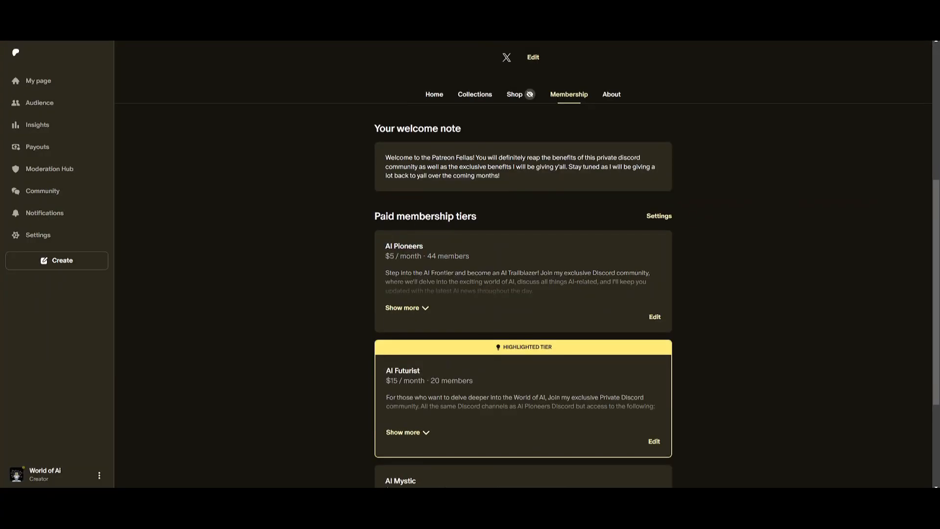
scroll(234, 210, "down", 4)
scroll(285, 188, "up", 4)
scroll(333, 216, "up", 4)
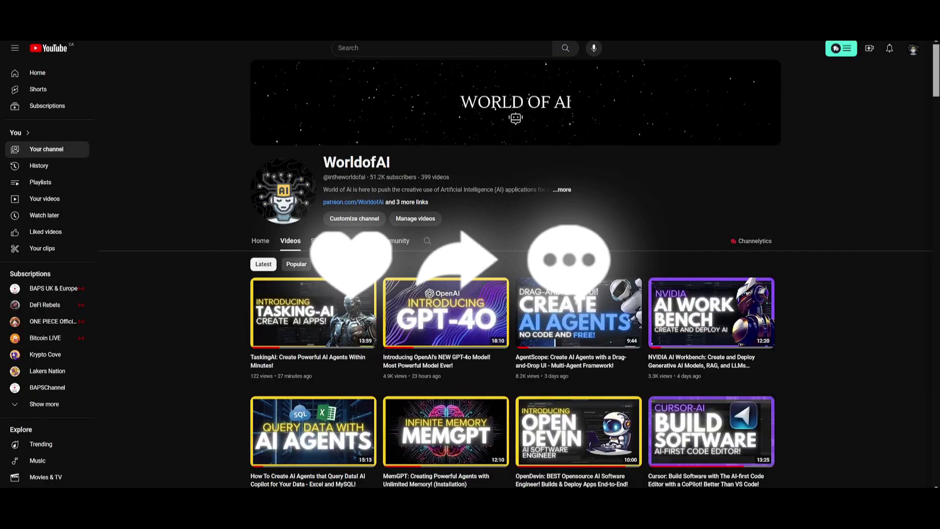
scroll(786, 228, "down", 3)
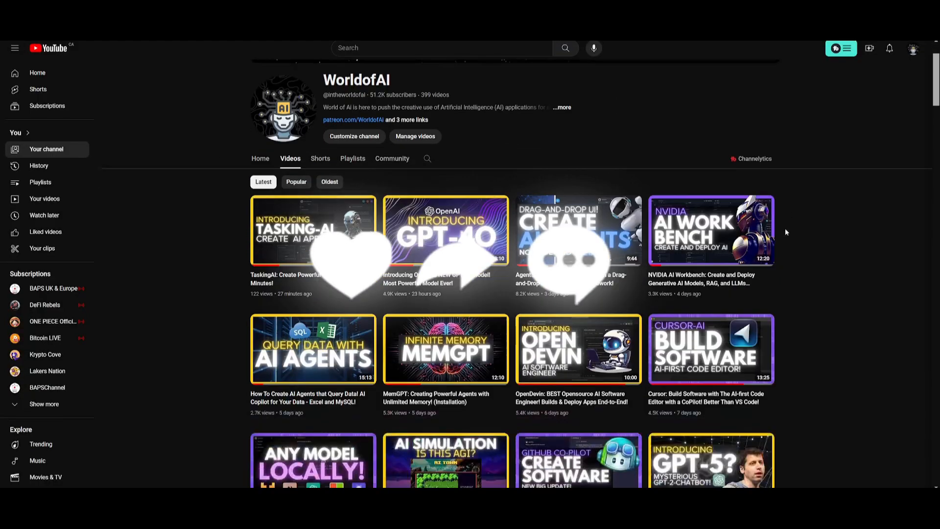
scroll(787, 226, "down", 3)
scroll(787, 225, "down", 3)
scroll(784, 225, "down", 3)
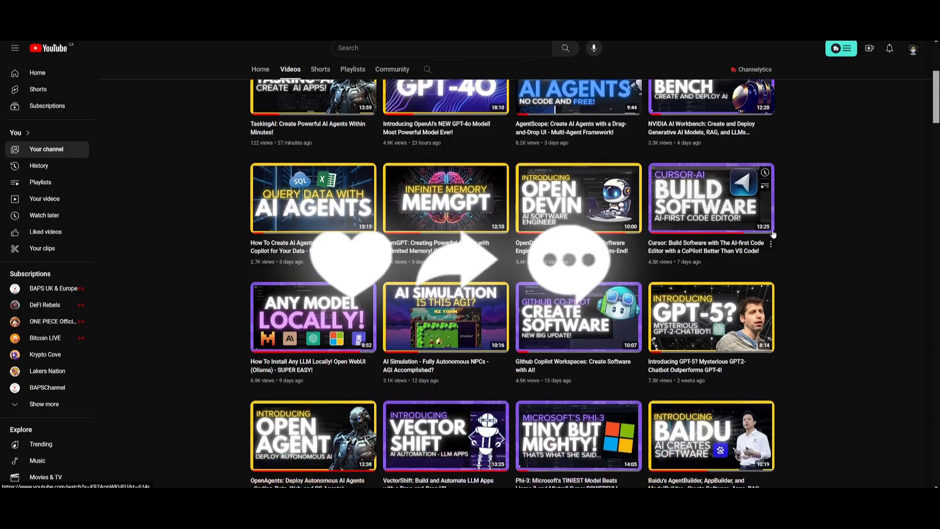
scroll(779, 227, "down", 3)
scroll(773, 229, "down", 3)
scroll(765, 221, "down", 3)
scroll(760, 215, "down", 4)
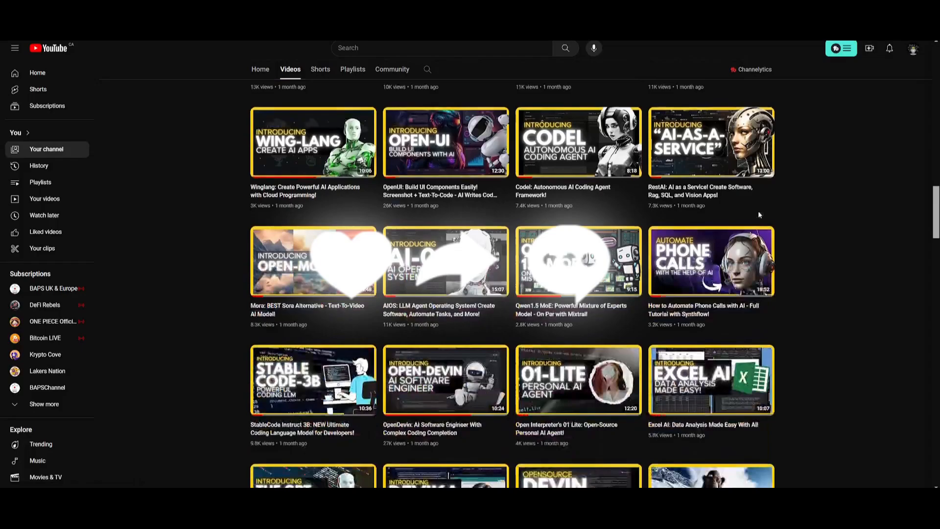
scroll(759, 211, "down", 4)
scroll(757, 213, "down", 4)
scroll(750, 217, "down", 2)
scroll(749, 217, "down", 5)
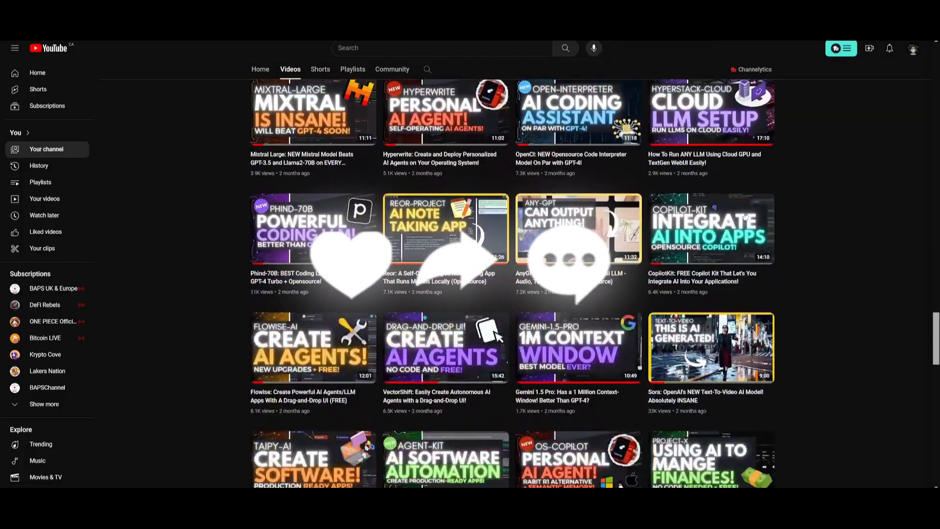
scroll(746, 216, "down", 3)
scroll(745, 215, "down", 2)
scroll(743, 215, "down", 3)
scroll(743, 215, "down", 4)
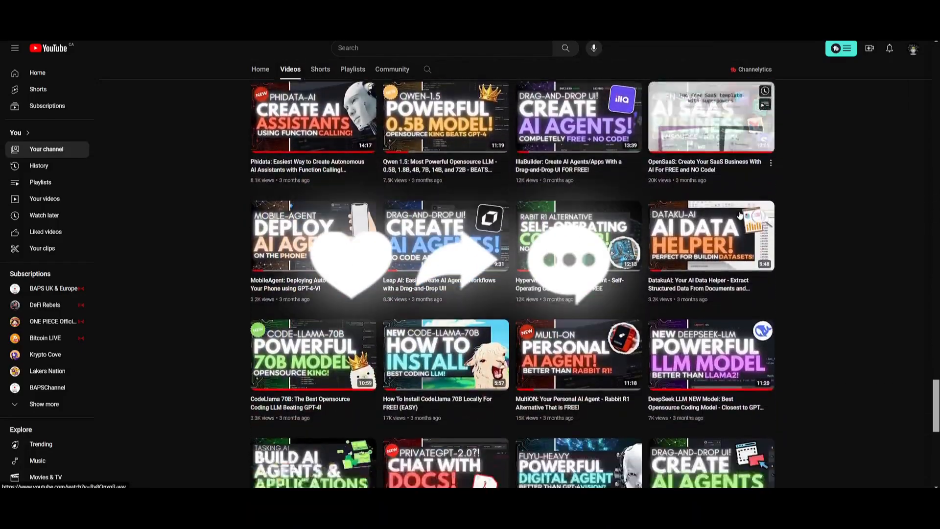
scroll(735, 218, "down", 4)
scroll(728, 220, "down", 2)
scroll(721, 224, "down", 2)
scroll(721, 224, "down", 4)
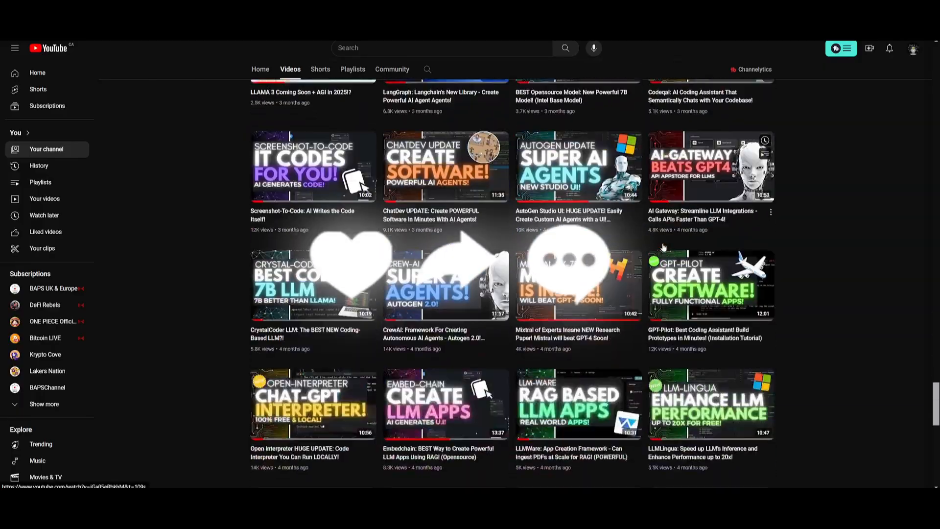
scroll(721, 224, "down", 2)
scroll(721, 225, "down", 3)
scroll(720, 224, "down", 2)
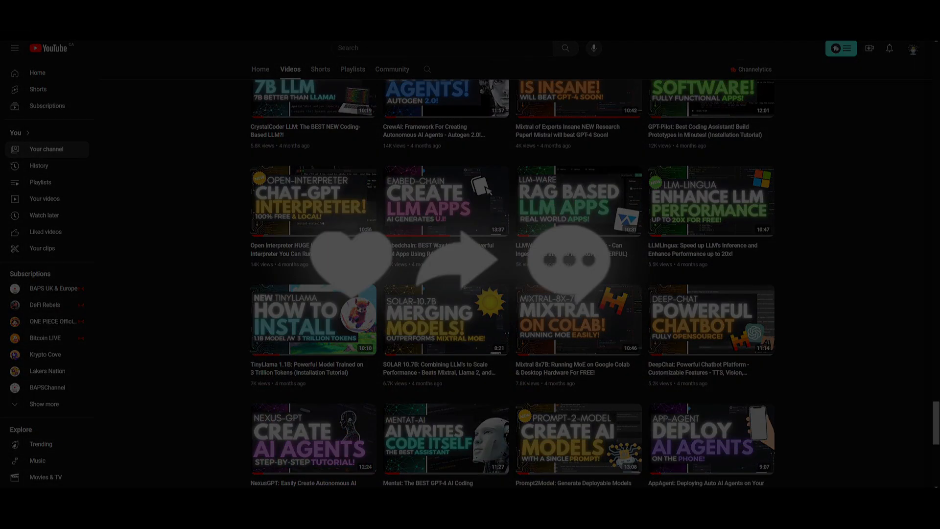